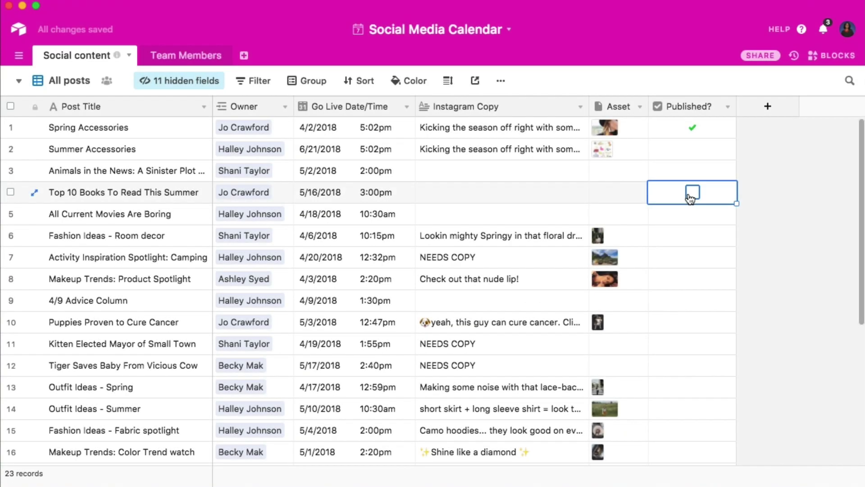
Mark Top 10 Books To Read, Fashion Ideas - Room decor and the camping spotlight as Published.
left_click(691, 192)
left_click(687, 235)
left_click(689, 235)
left_click(688, 257)
left_click(689, 260)
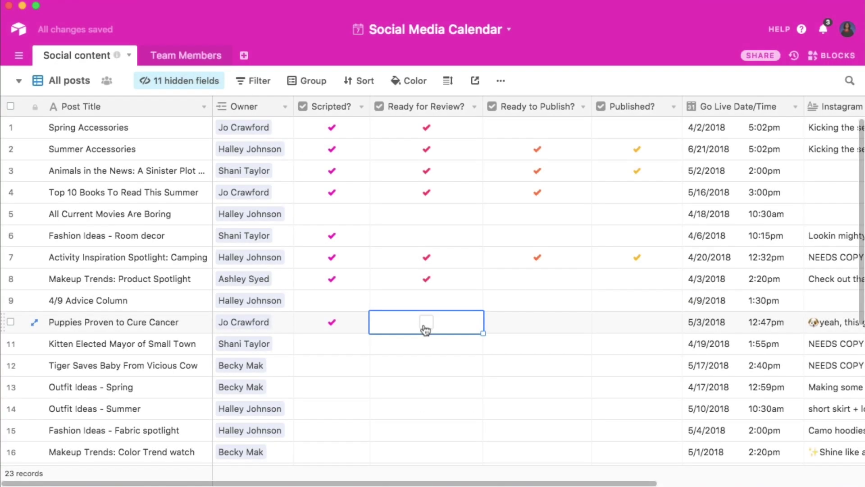
Tick Ready for Review for Puppies, Ready to Publish for row 10, and Scripted for rows 11–12.
left_click(425, 324)
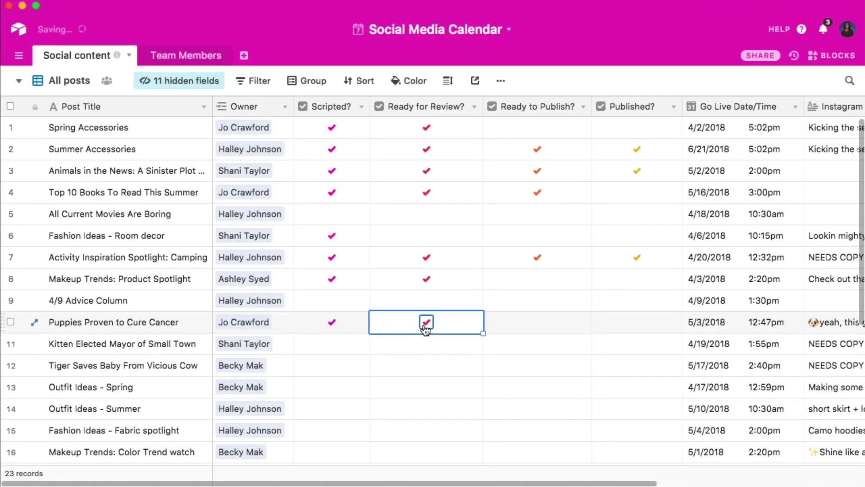
left_click(539, 320)
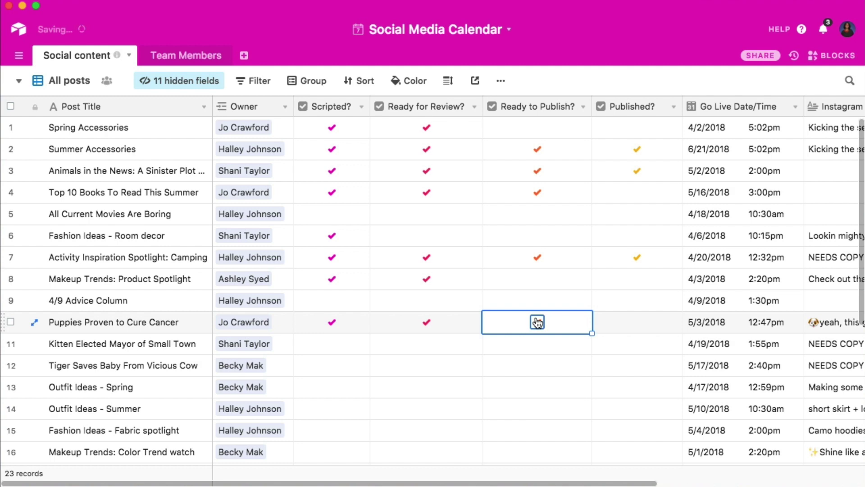
left_click(537, 322)
left_click(328, 348)
left_click(332, 344)
left_click(333, 370)
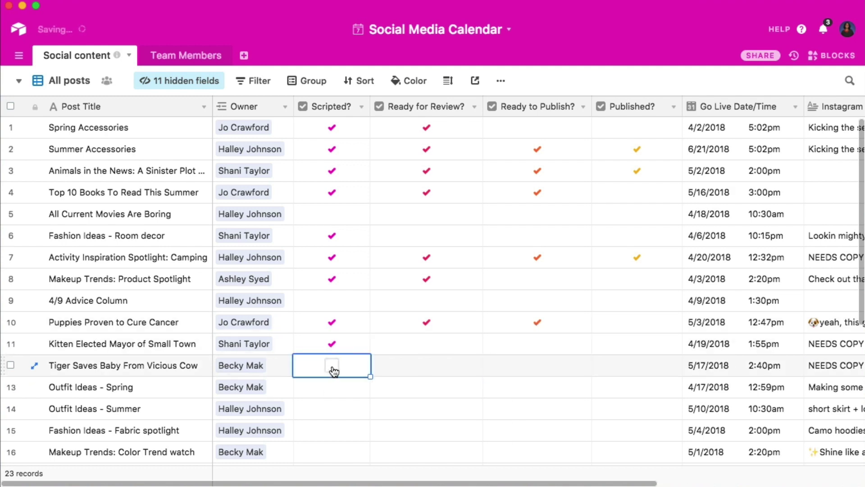
left_click(334, 370)
left_click(423, 369)
left_click(426, 365)
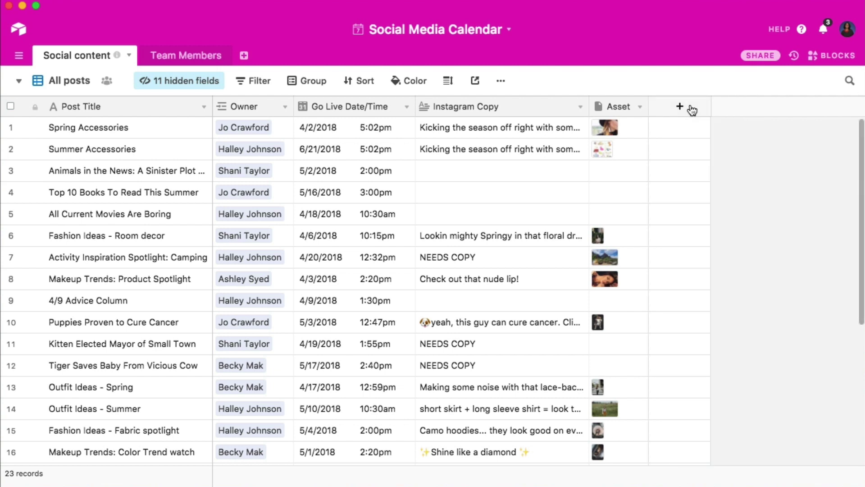
Add a new checkbox field named 'Published?' to the table.
left_click(690, 106)
left_click(699, 168)
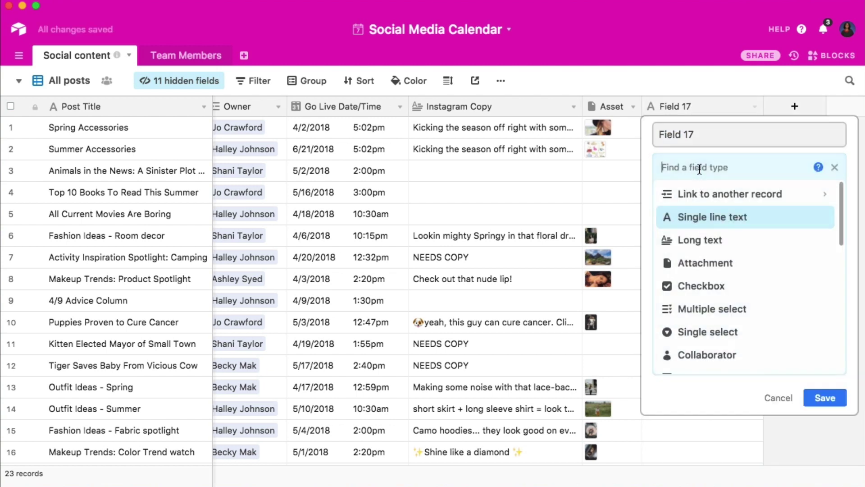
left_click(718, 286)
left_click_drag(699, 135, 647, 137)
type("Published?")
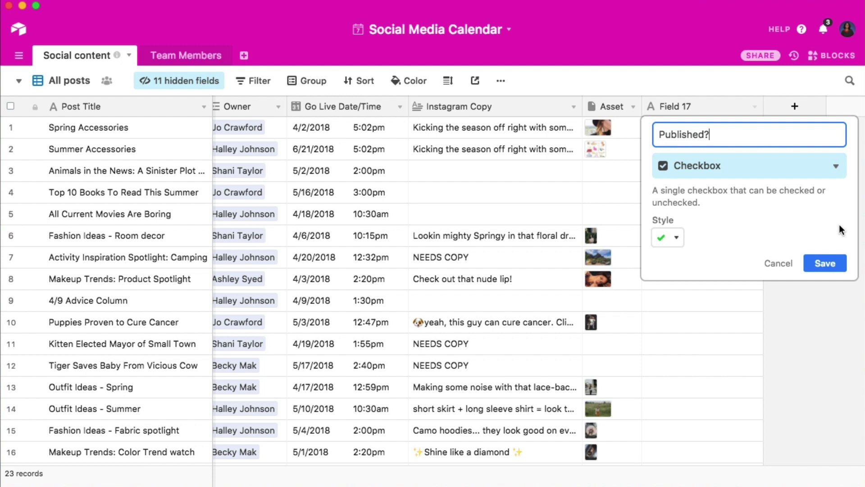
left_click(826, 262)
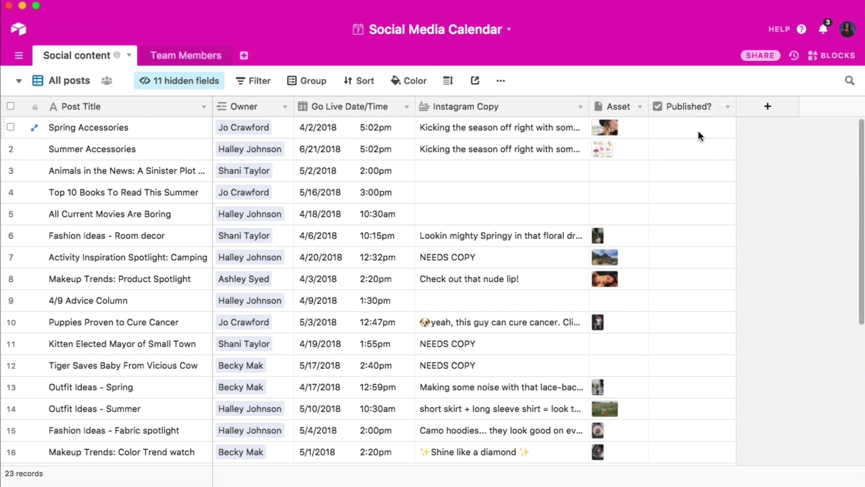
Tick Published? for rows 1, 4, 6 and 7, from Spring Accessories to the camping spotlight.
left_click(687, 130)
left_click(692, 128)
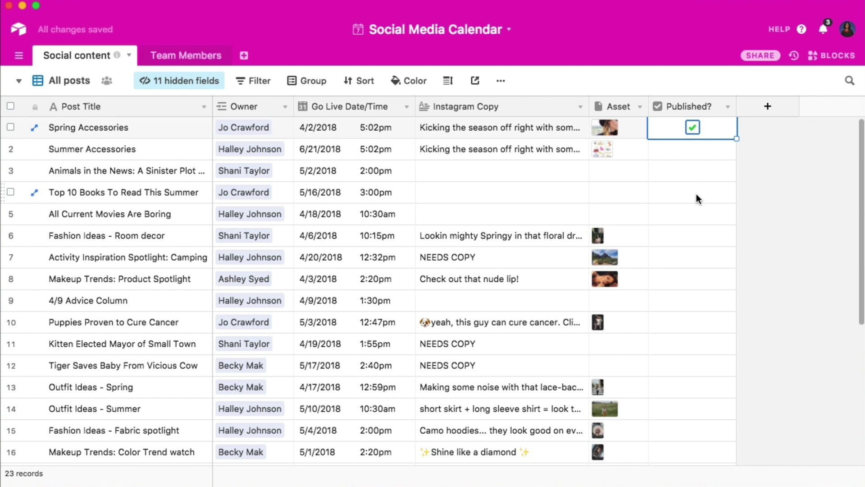
left_click(696, 194)
left_click(693, 192)
left_click(688, 237)
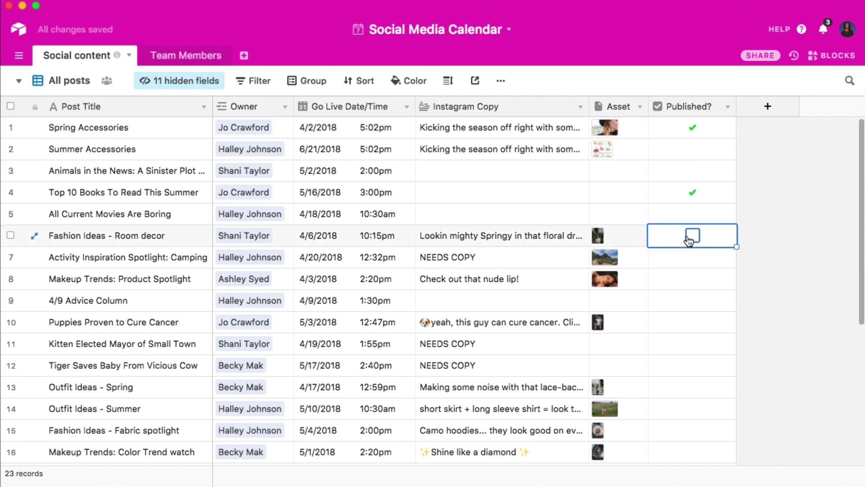
left_click(692, 235)
left_click(688, 257)
left_click(693, 256)
left_click(768, 238)
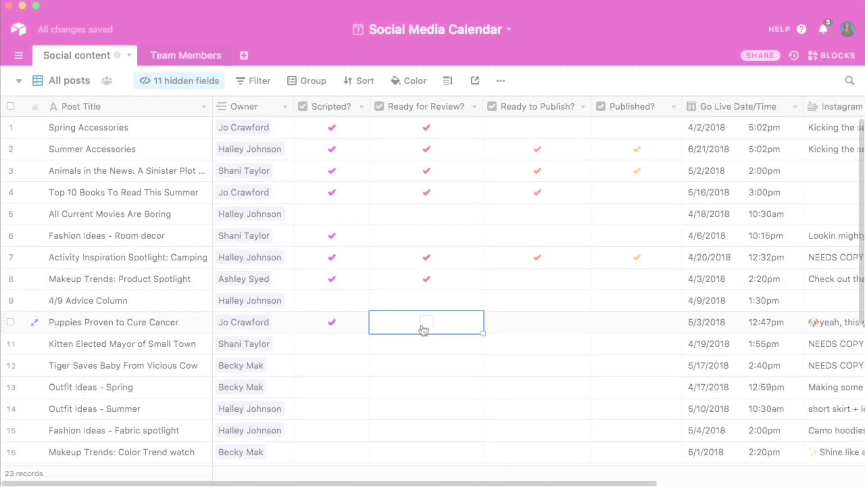
Tick Ready for Review for Puppies, Ready to Publish for row 10, and Scripted for Kitten and Tiger posts.
left_click(426, 323)
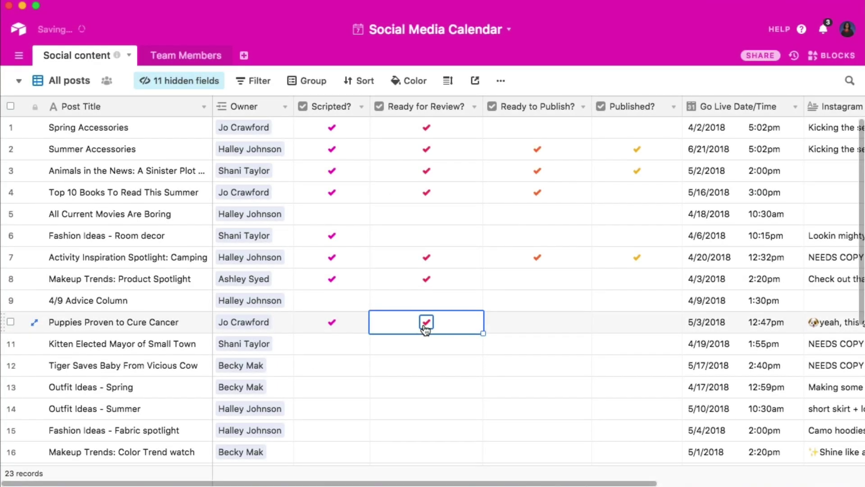
left_click(538, 317)
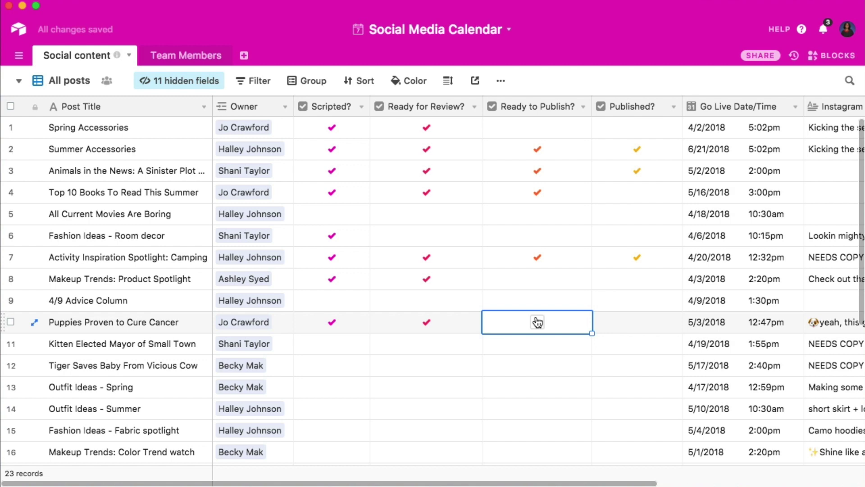
left_click(537, 322)
left_click(330, 342)
left_click(331, 344)
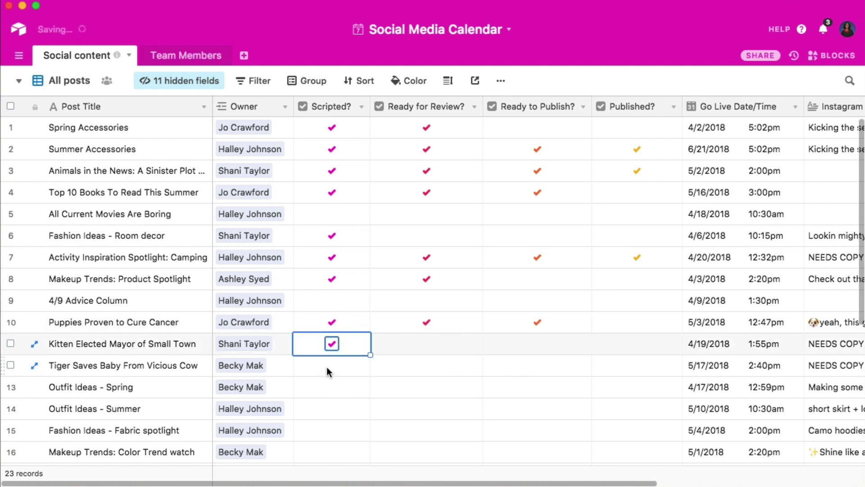
left_click(326, 367)
left_click(331, 365)
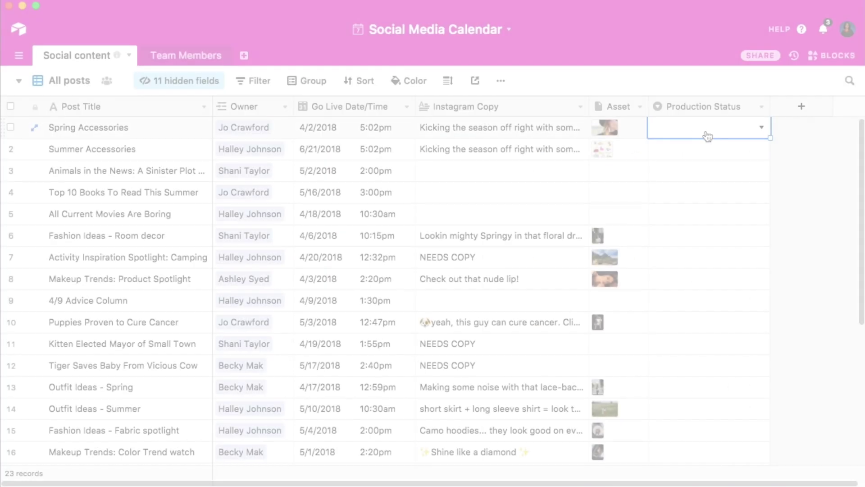
Set Spring and Summer Accessories to Brainstorming, row 3 to Needs Review, and row 4 to Published.
left_click(701, 129)
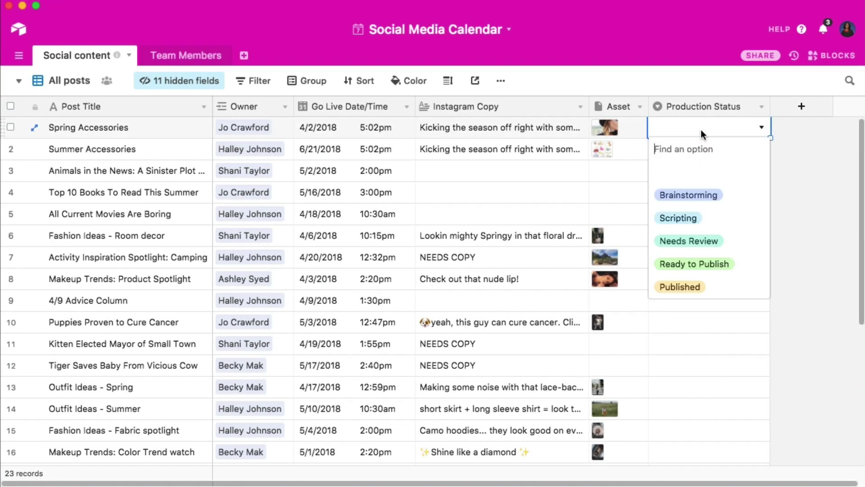
left_click(705, 198)
left_click(696, 156)
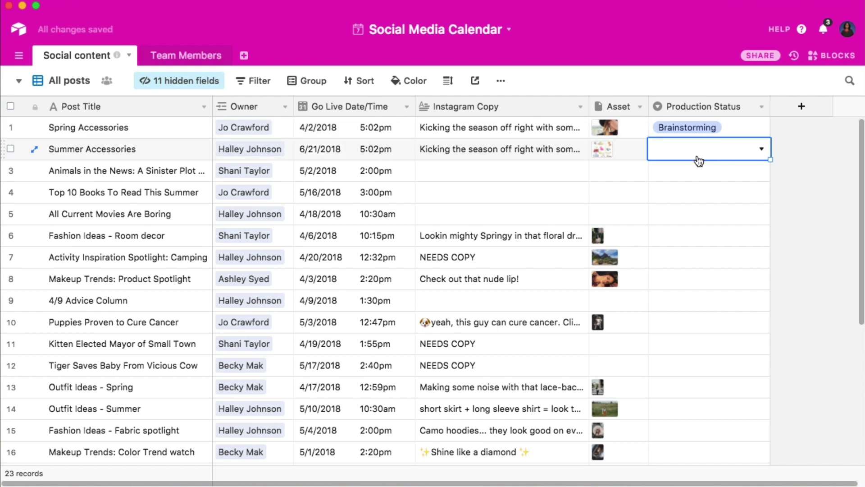
left_click(697, 156)
left_click(686, 216)
left_click(699, 171)
left_click(699, 170)
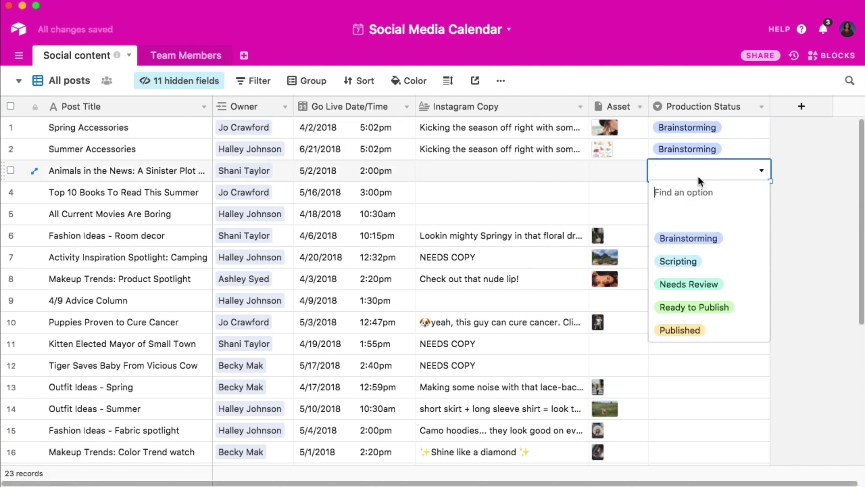
left_click(696, 283)
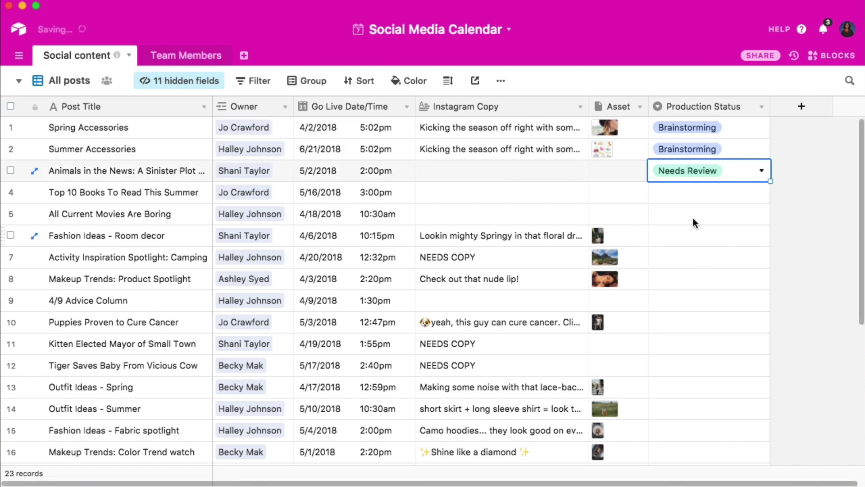
left_click(689, 192)
left_click(701, 194)
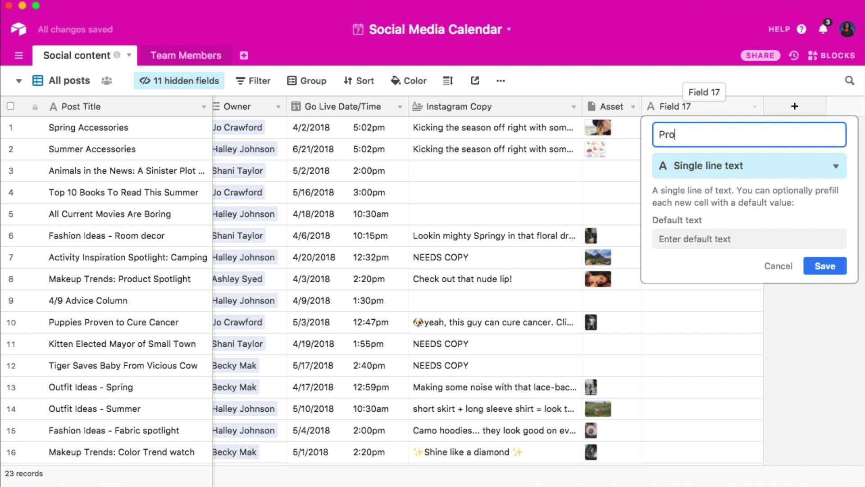
Name the new field 'Production Status' and make it a single select.
type("ction Status")
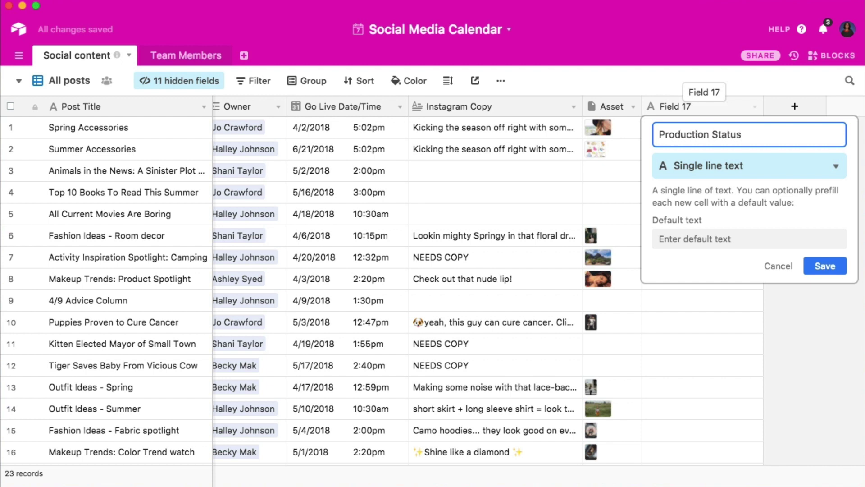
left_click(686, 167)
left_click(713, 331)
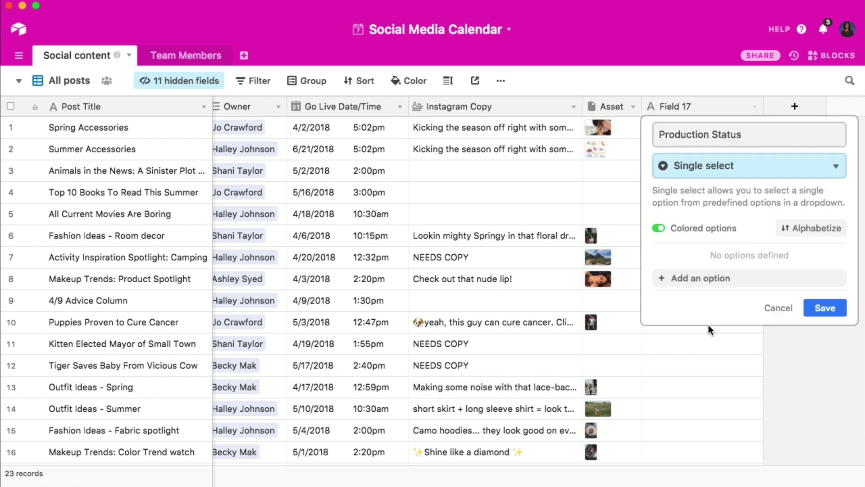
Add options Brainstorming, Scripting, Needs Review, Ready to Publish and Published, then save the field.
left_click(683, 282)
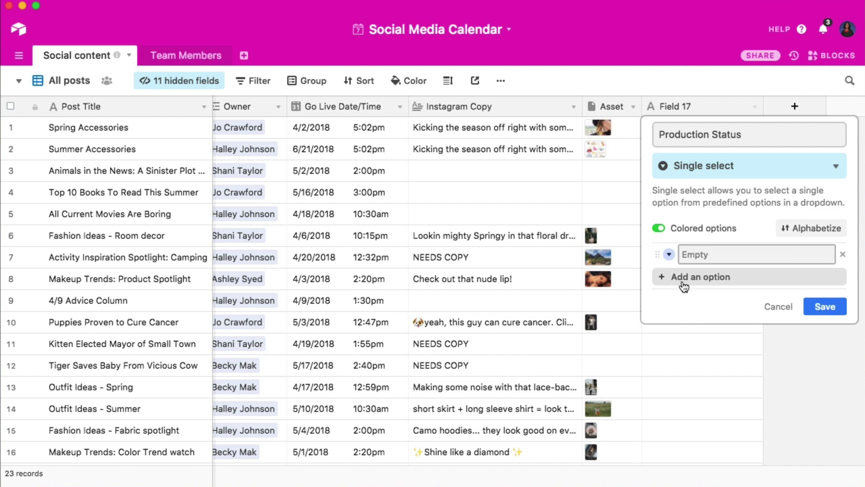
type("Brainstorming")
key("Return")
type("Scripting")
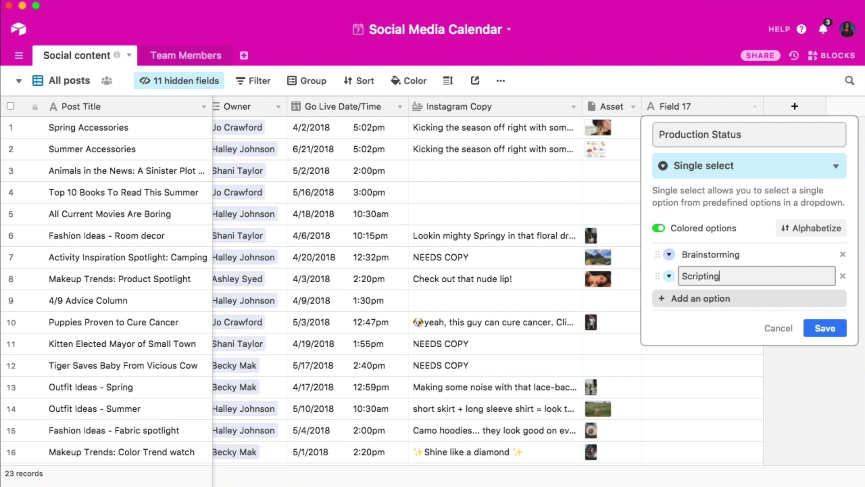
key("Return")
type("Needs Review")
key("Return")
type("Rea")
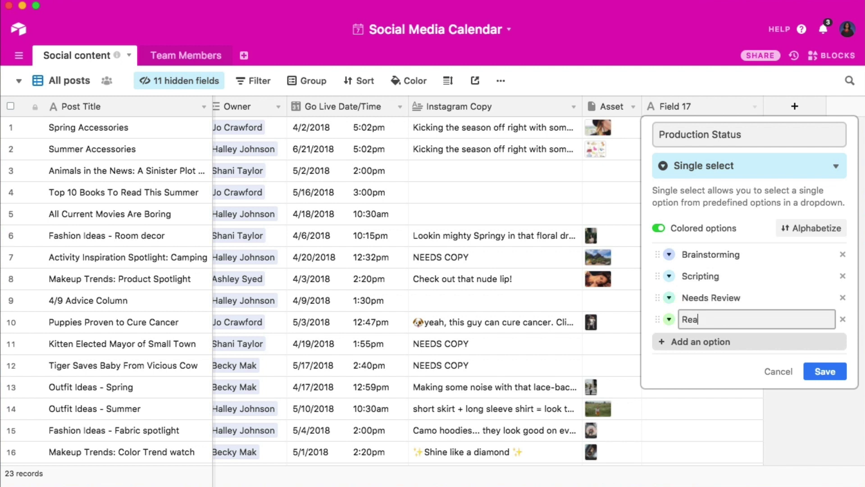
type("dy to Publish")
key("Return")
type("Published")
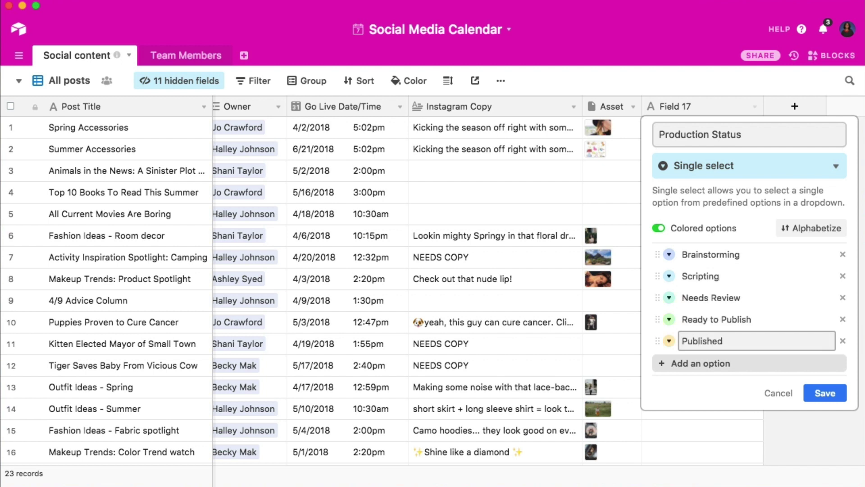
left_click(825, 393)
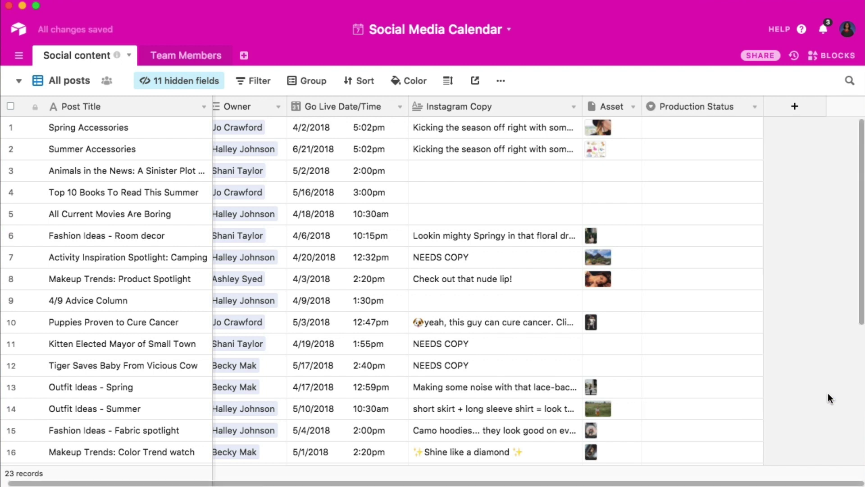
Set Spring and Summer Accessories to Brainstorming, row 3 to Needs Review, and row 4 to Published.
double_click(703, 131)
left_click(701, 195)
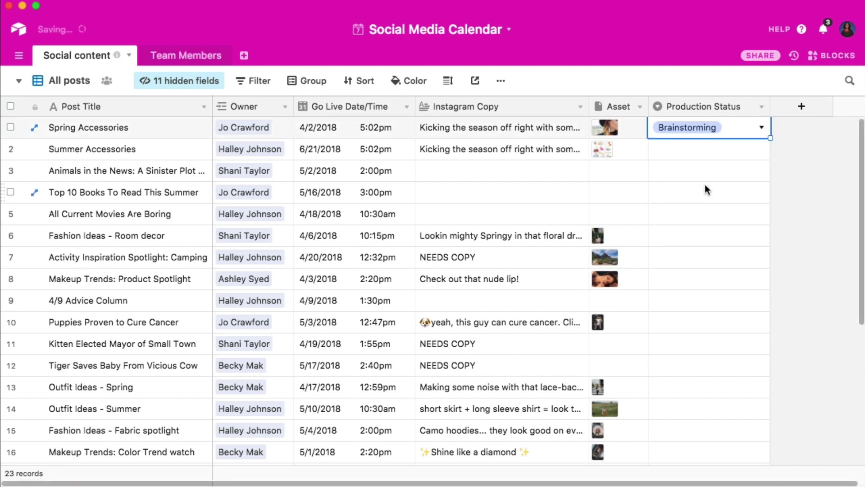
left_click(700, 153)
left_click(699, 158)
key("Return")
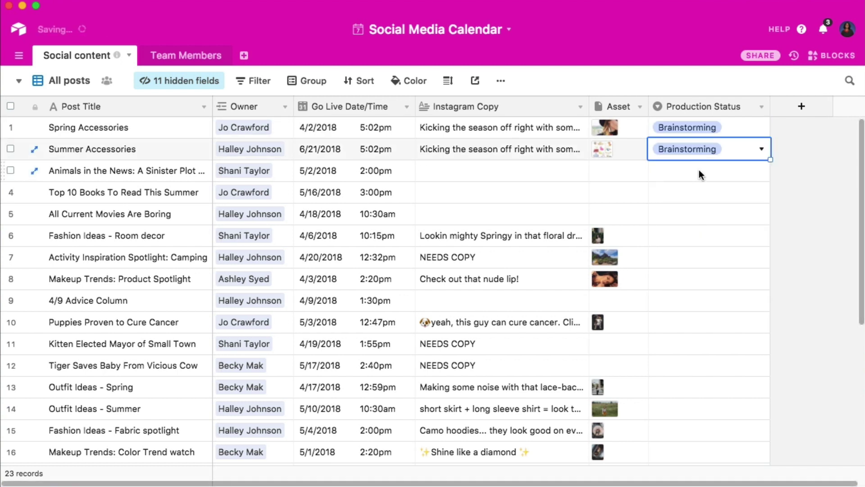
double_click(699, 170)
left_click(676, 282)
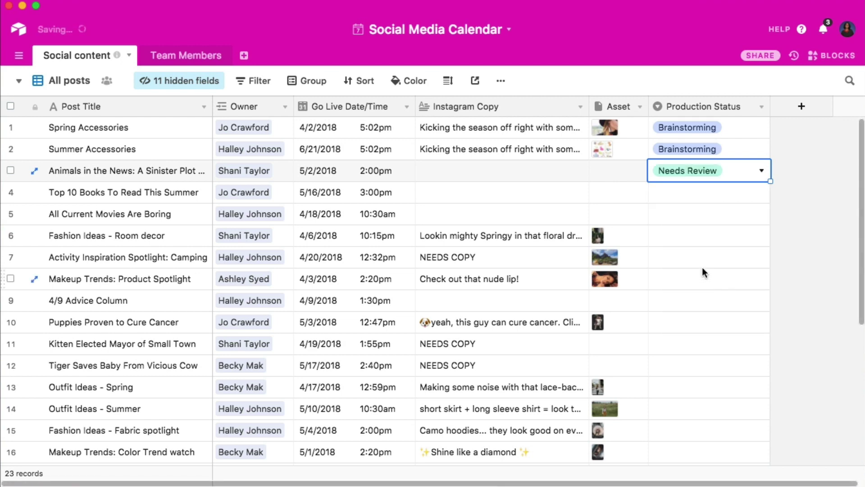
left_click(685, 193)
left_click(701, 195)
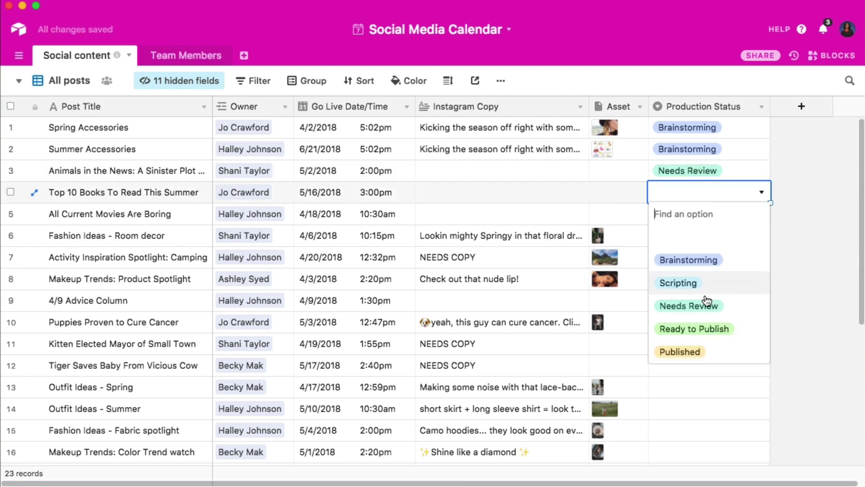
left_click(711, 345)
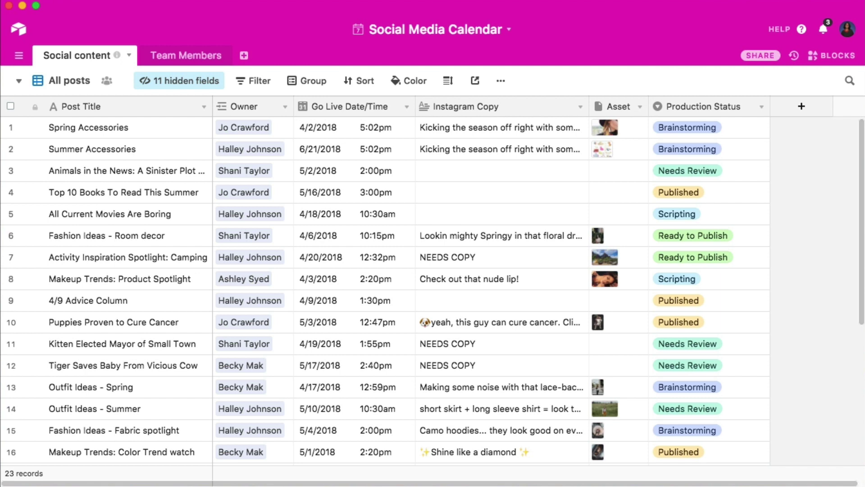
In the Production Status field settings, rename the Brainstorming option to 'Initial Pitch' and save.
double_click(709, 107)
left_click(741, 254)
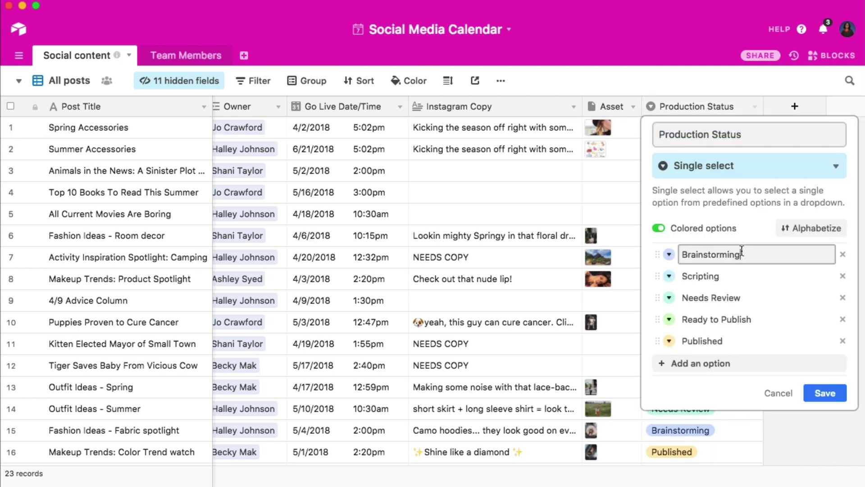
left_click_drag(741, 254, 648, 252)
type("Initial Pitch")
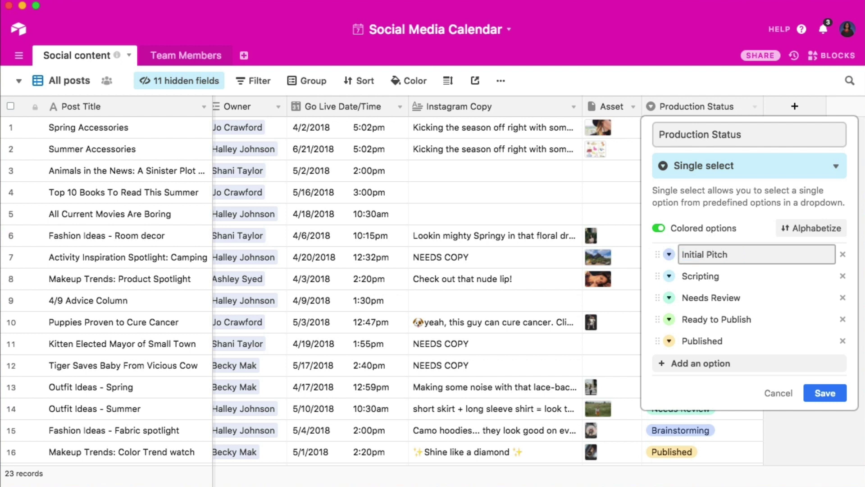
left_click(825, 395)
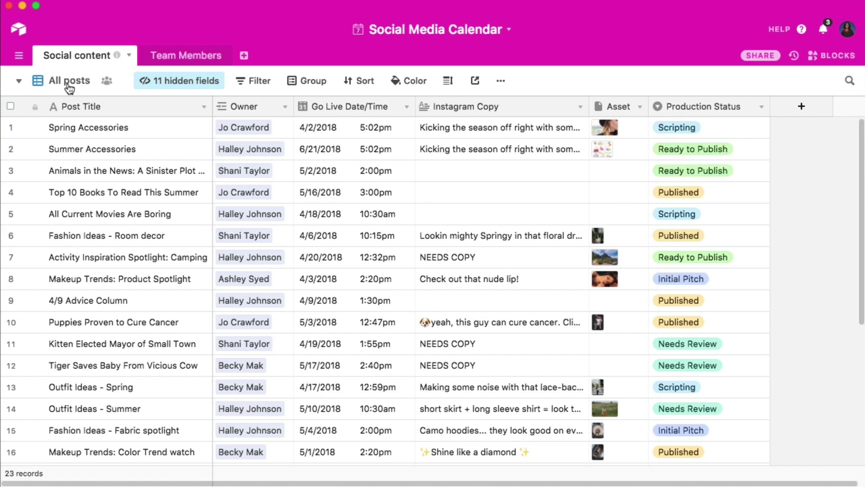
Create a Kanban view with cards stacked by the Production Status field.
left_click(68, 81)
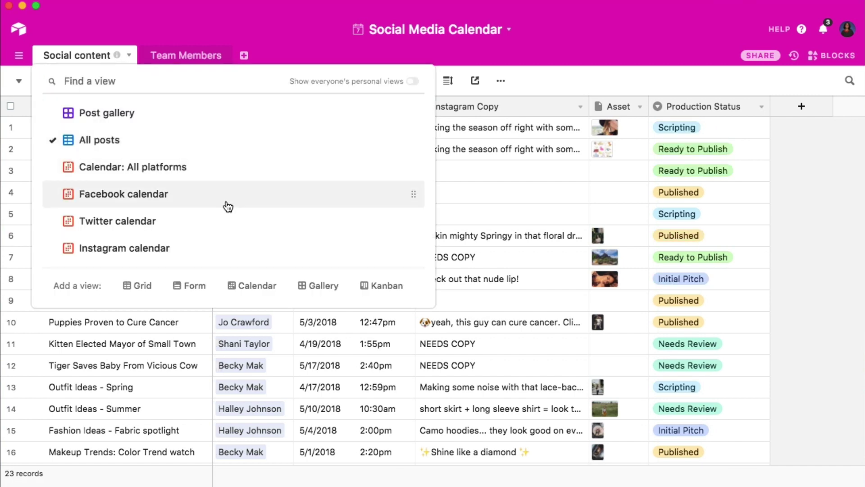
left_click(378, 286)
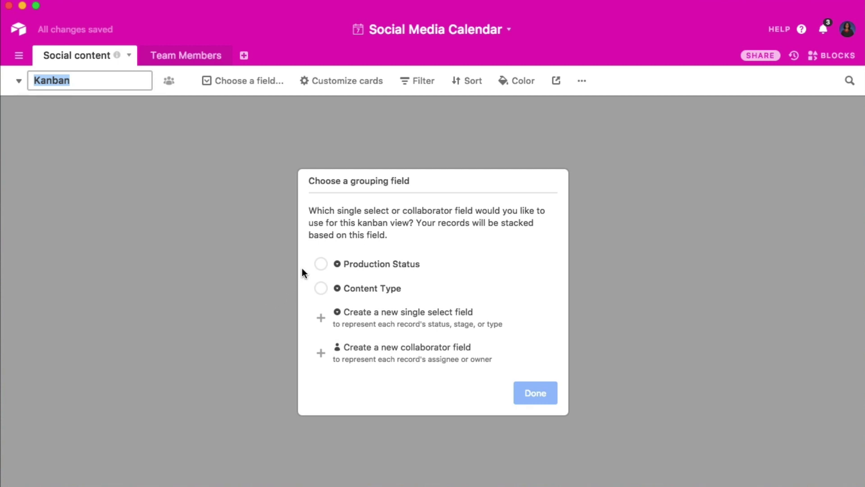
left_click(321, 264)
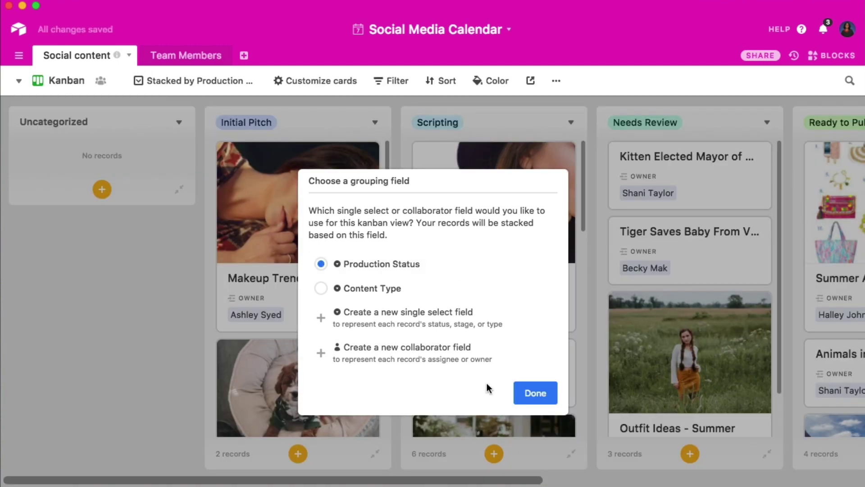
left_click(533, 394)
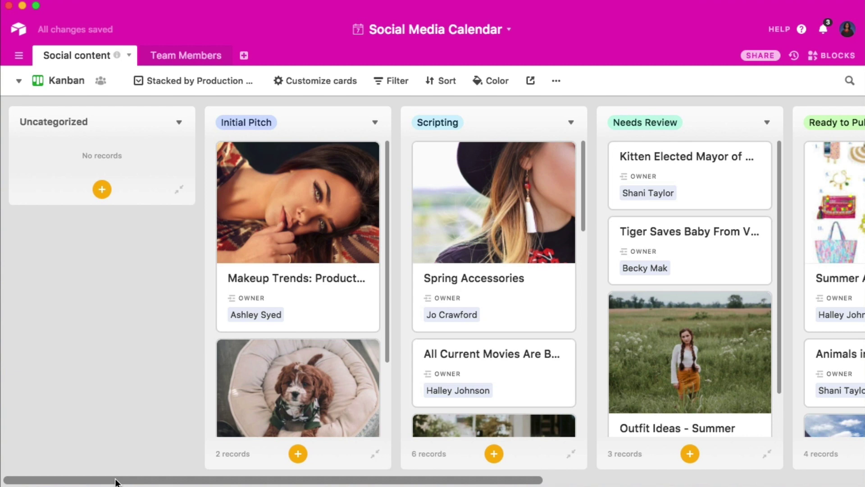
Drag Makeup Trends to Needs Review, Spring Accessories to Needs Review, and Tiger Saves Baby to Ready to Publish.
left_click_drag(116, 481, 226, 483)
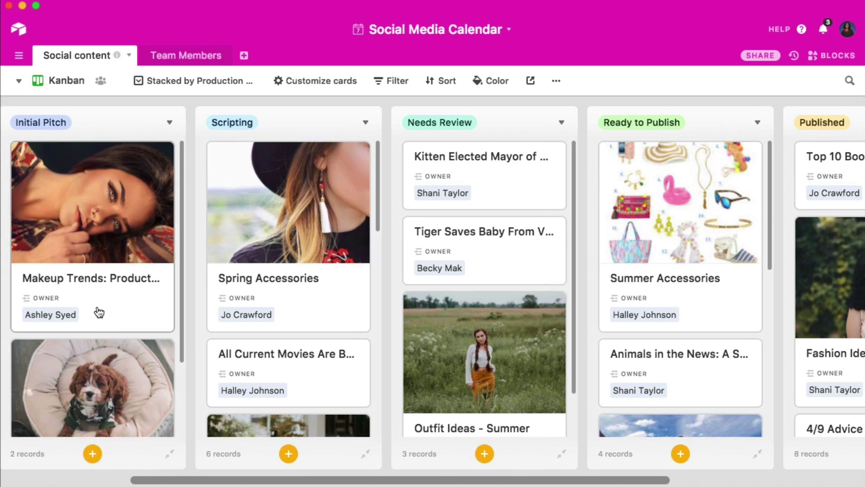
left_click_drag(88, 277, 264, 239)
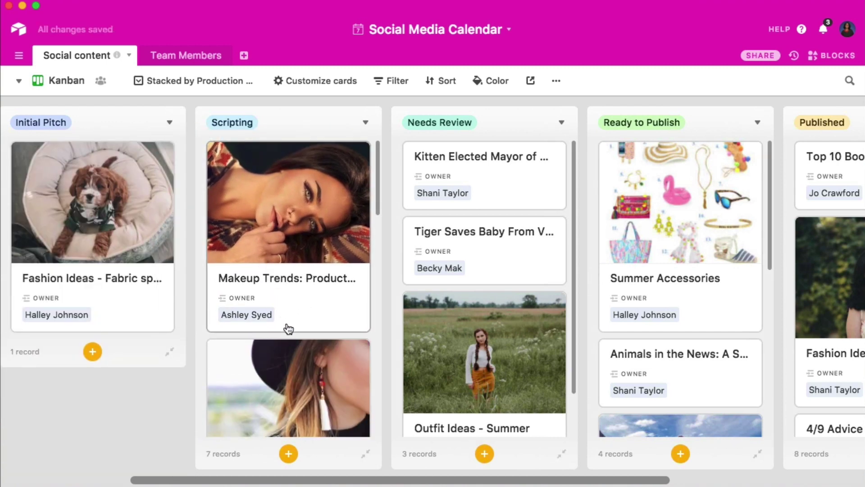
left_click_drag(293, 382, 448, 320)
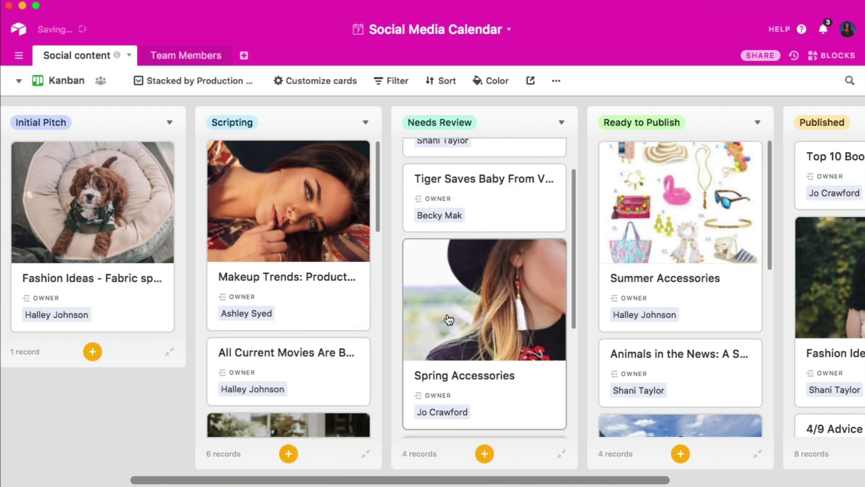
left_click_drag(500, 186, 678, 176)
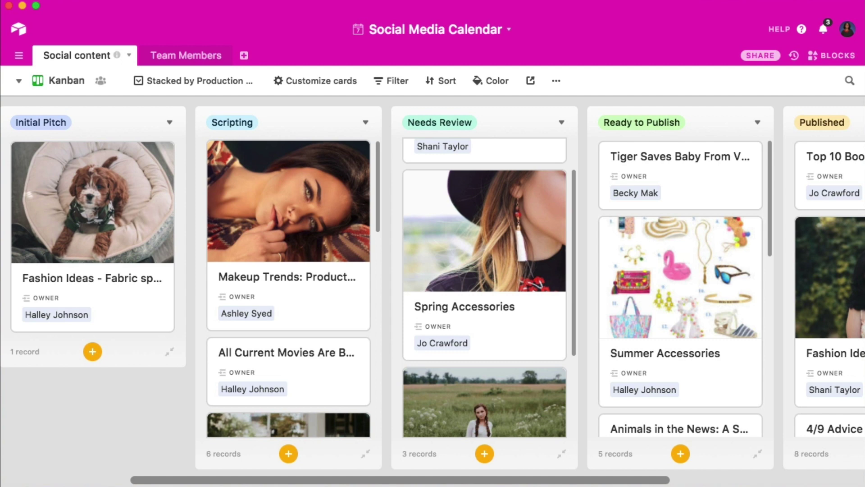
left_click_drag(282, 273, 464, 292)
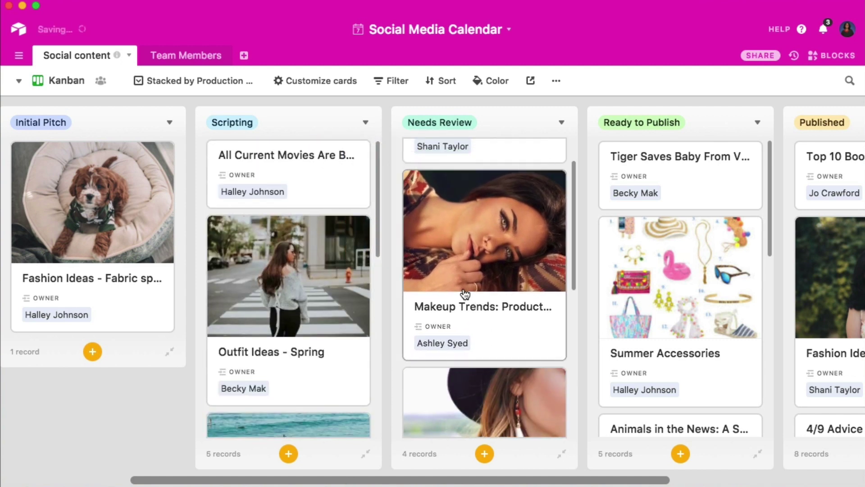
Expand the Makeup Trends card to view its full record.
left_click(554, 344)
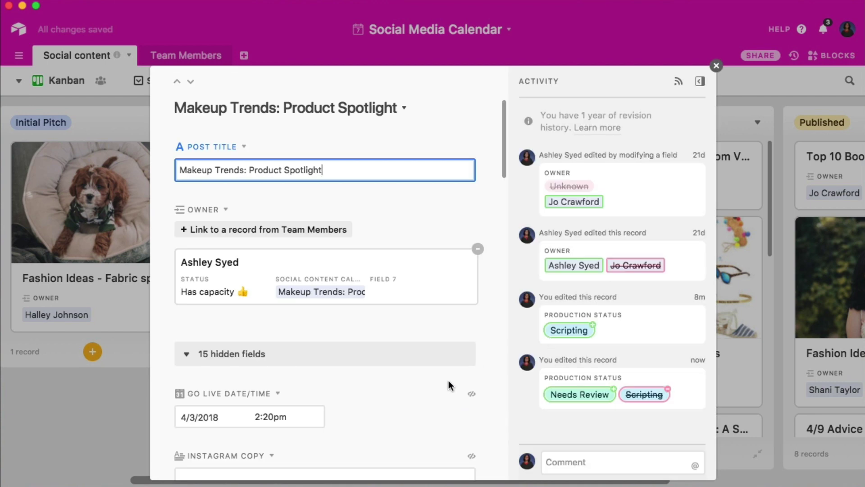
scroll(448, 381, "down", 5)
scroll(447, 380, "down", 6)
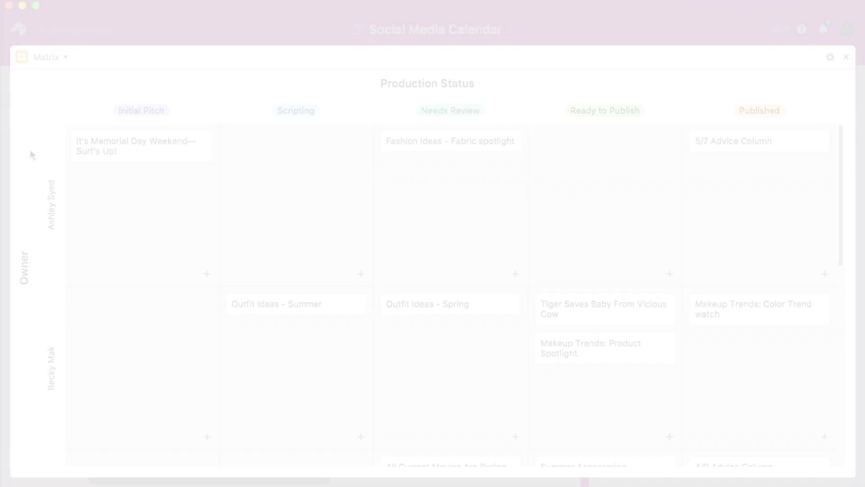
Drag the Memorial Day post into Scripting and Outfit Ideas - Summer into the lower Needs Review cell.
left_click_drag(112, 155, 253, 166)
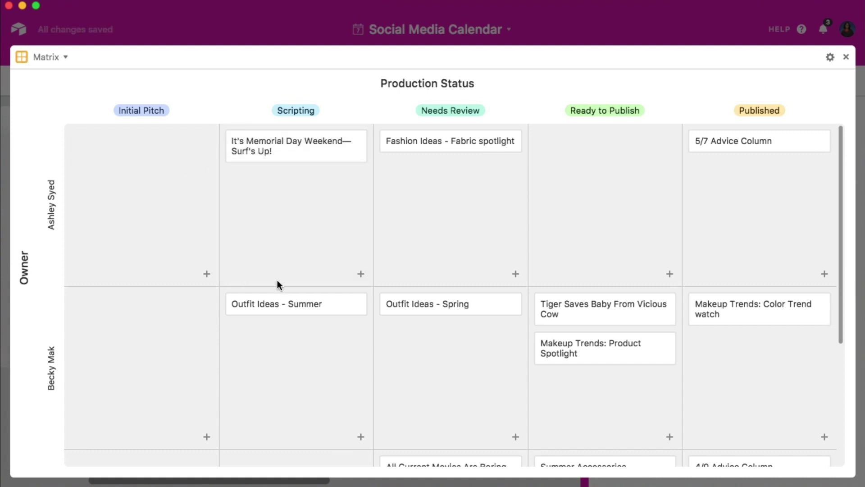
left_click_drag(286, 309, 451, 230)
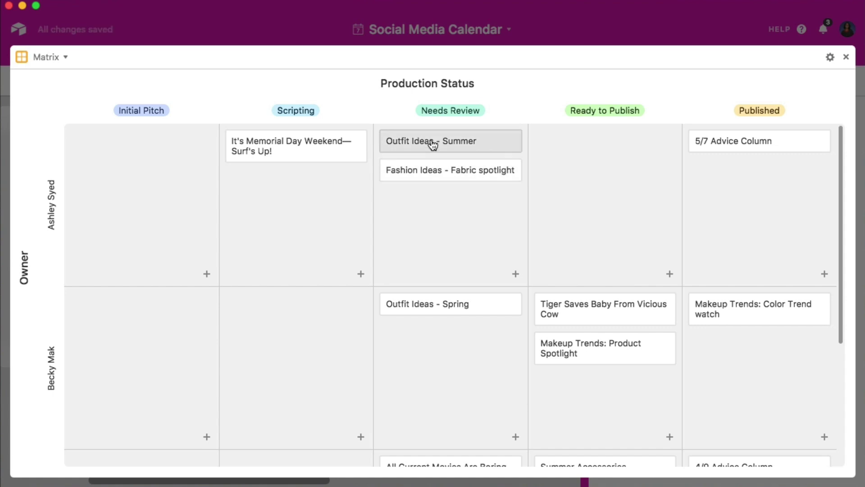
left_click_drag(432, 142, 450, 345)
scroll(450, 346, "down", 5)
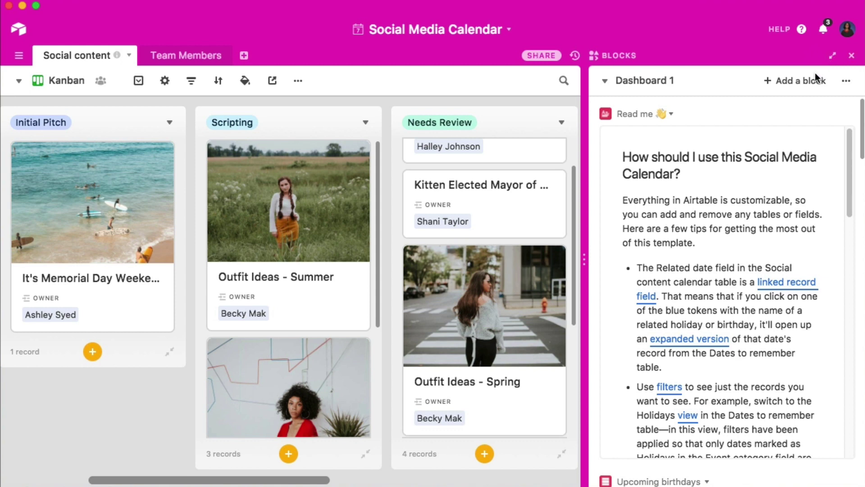
Search the block catalogue for 'matrix' and add the Matrix block to Dashboard 1.
left_click(795, 82)
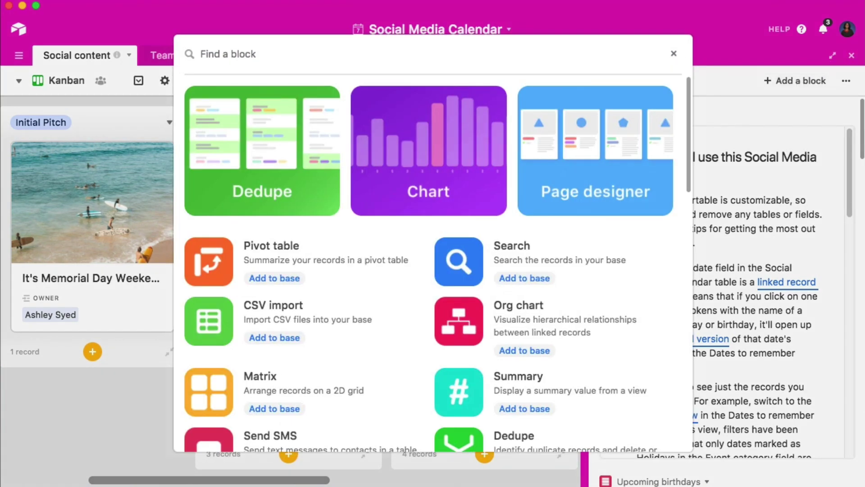
type("matrix")
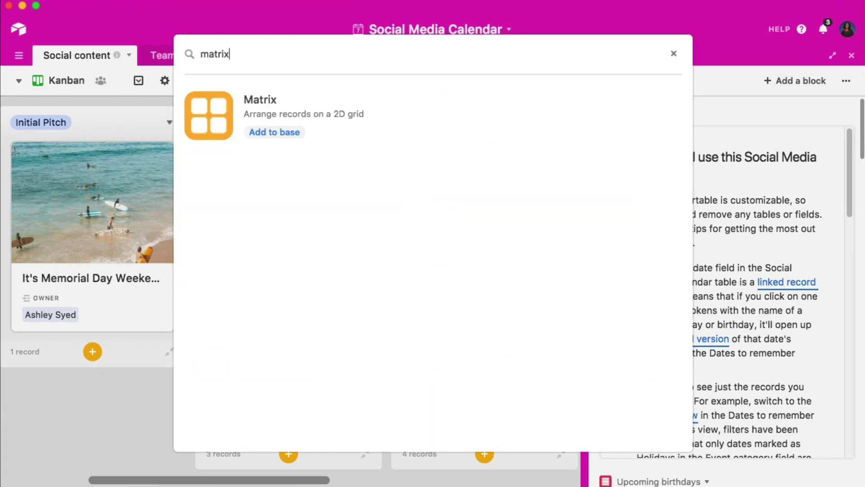
left_click(287, 133)
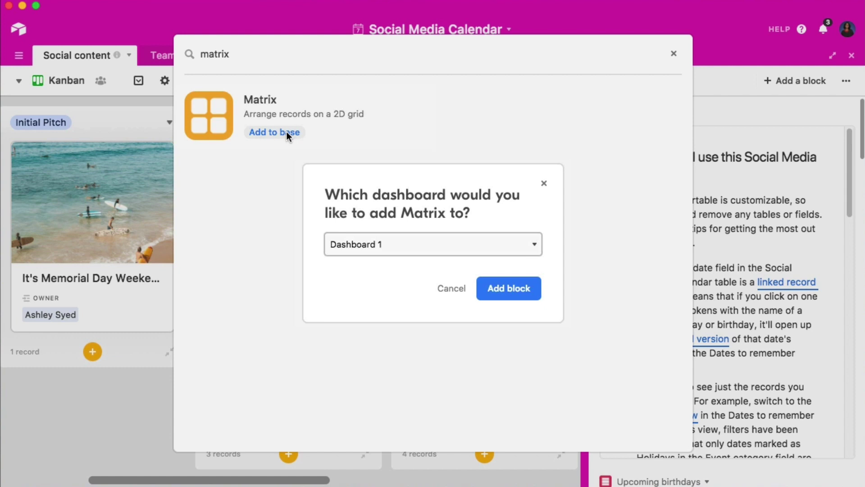
left_click(509, 288)
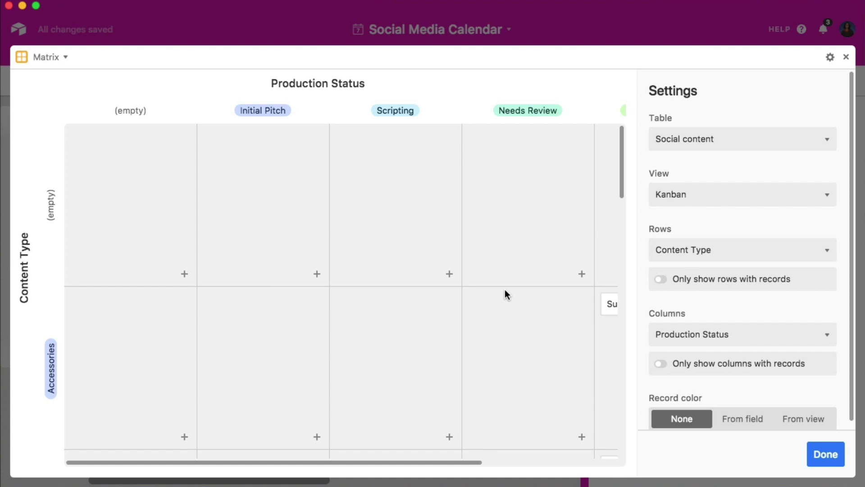
Make Owner the Matrix row field and show only rows and columns that contain records.
left_click(671, 256)
left_click(693, 318)
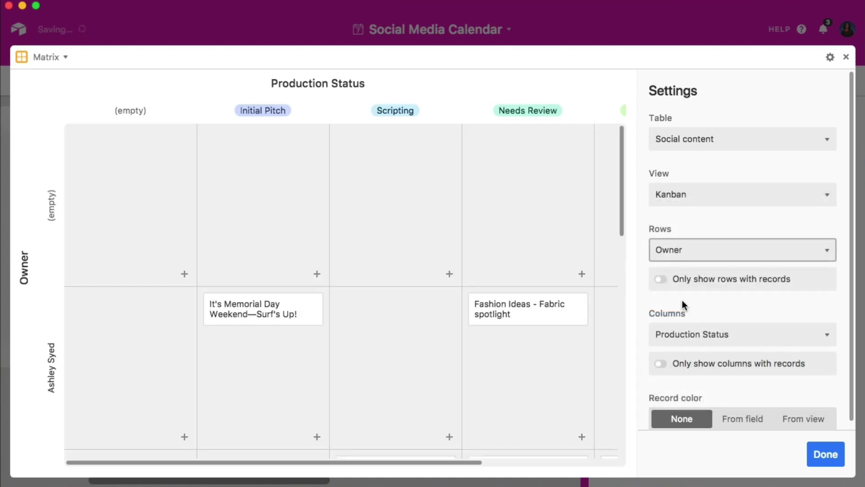
left_click(660, 279)
left_click(684, 361)
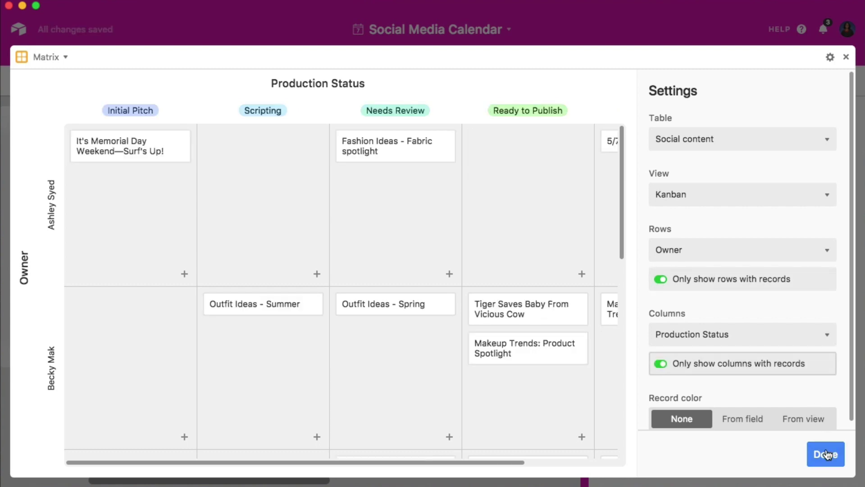
Drag the Memorial Day post into Scripting and Outfit Ideas - Summer into its owner's Needs Review cell.
left_click(826, 455)
left_click_drag(113, 155, 251, 165)
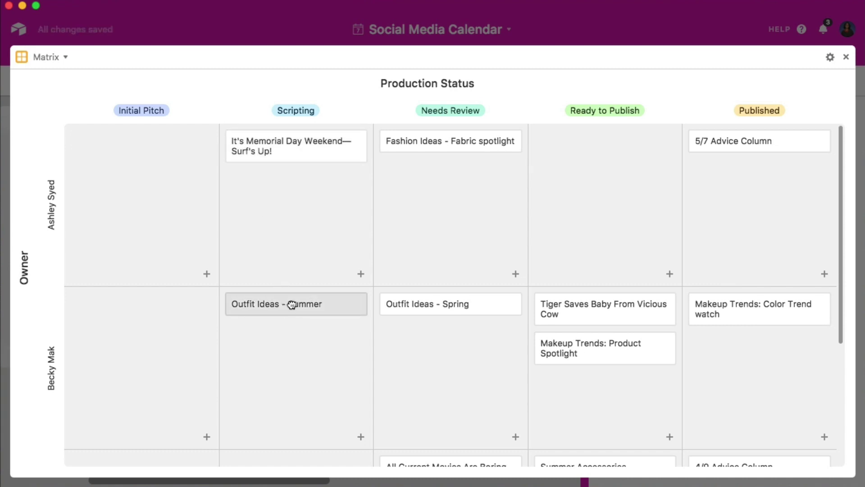
left_click_drag(290, 303, 450, 231)
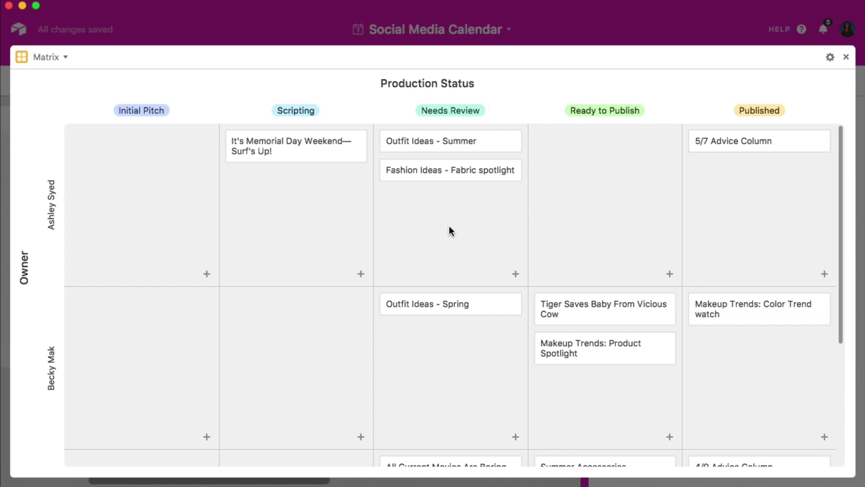
left_click_drag(432, 143, 453, 345)
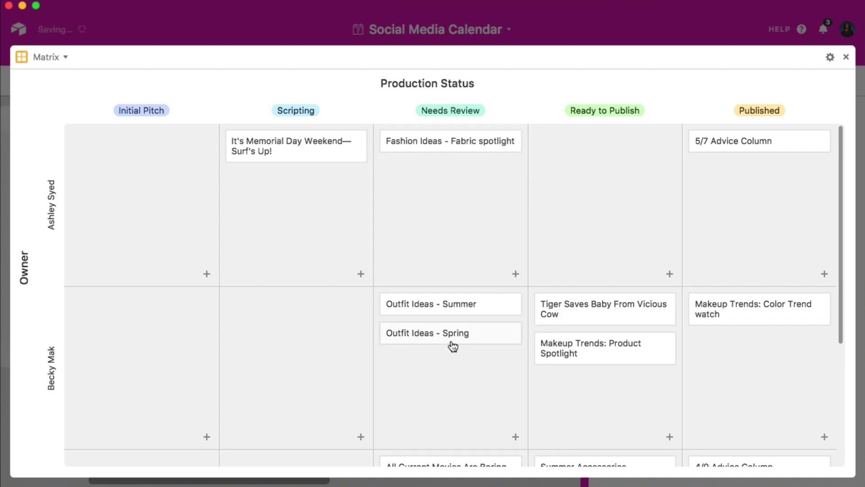